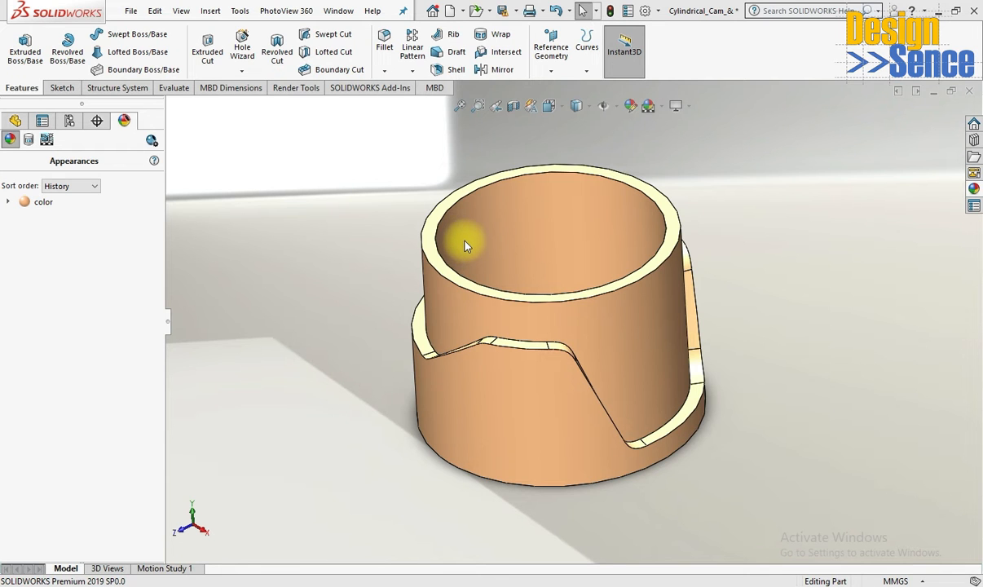
Roll the cylindrical cam's feature history back to just after the thin extrusion
middle_drag(812, 428, 487, 381)
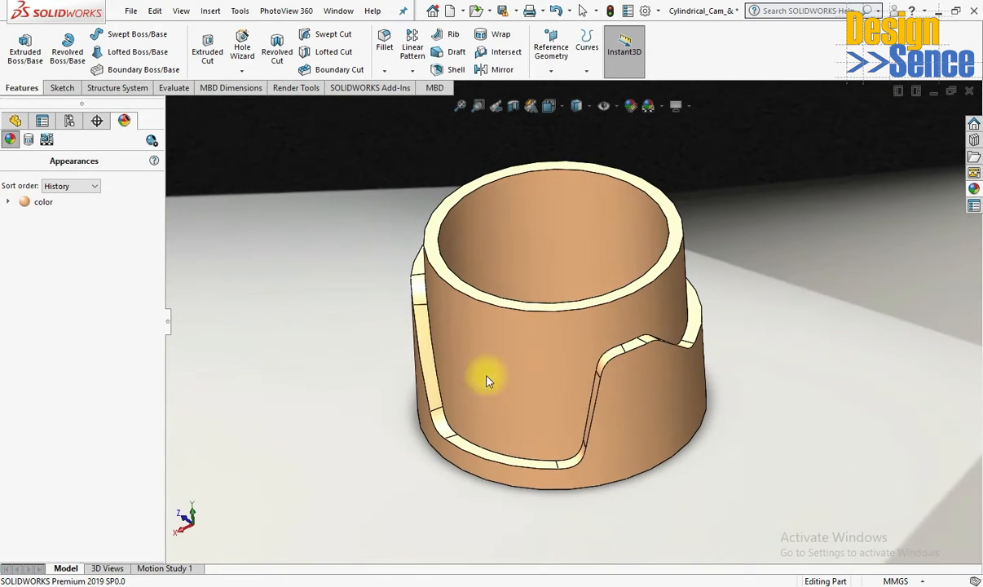
click(15, 120)
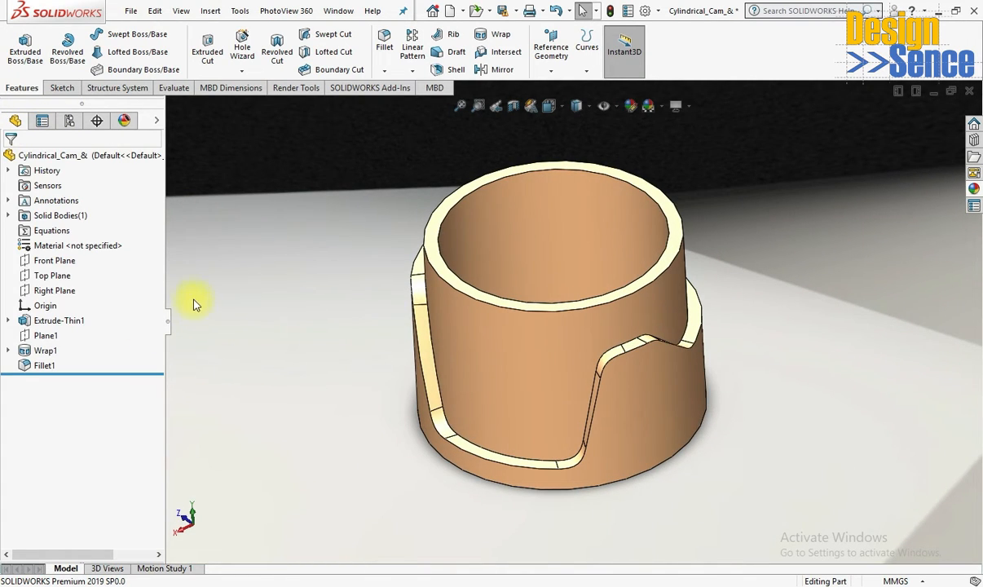
drag(132, 374, 130, 329)
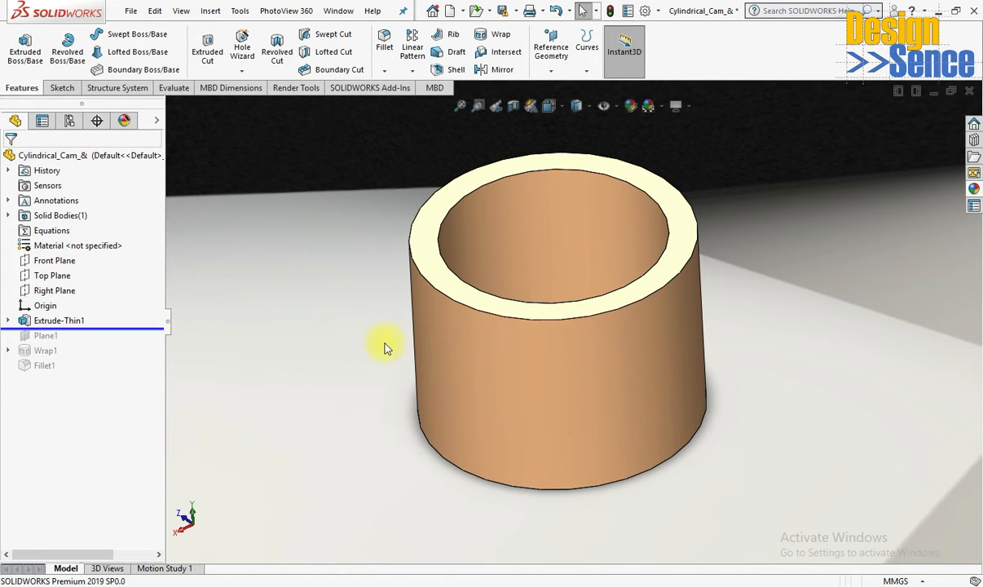
Display the thin extrusion's dimensions and move the diameter dimension's label nearer the cylinder to review it
click(74, 320)
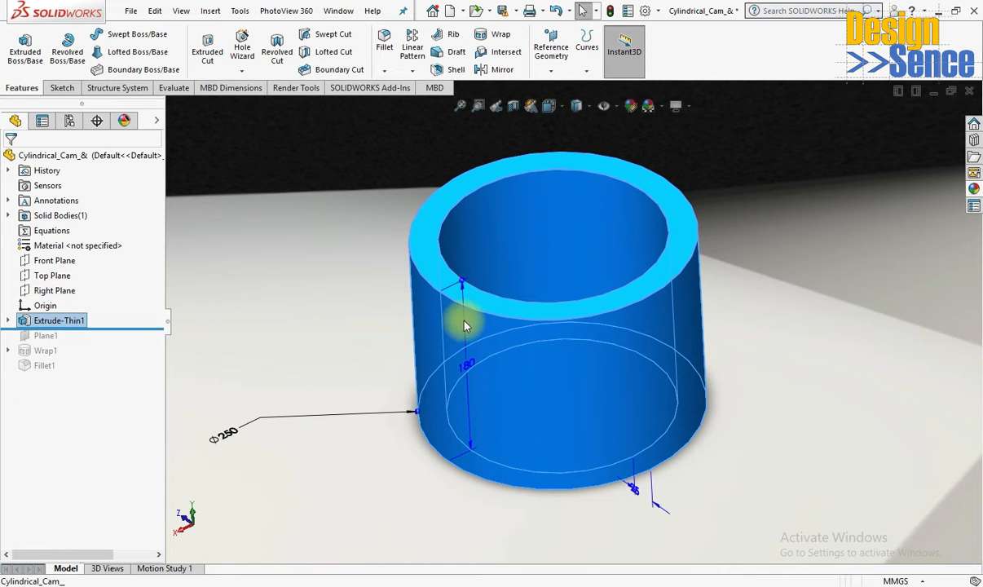
drag(228, 433, 323, 386)
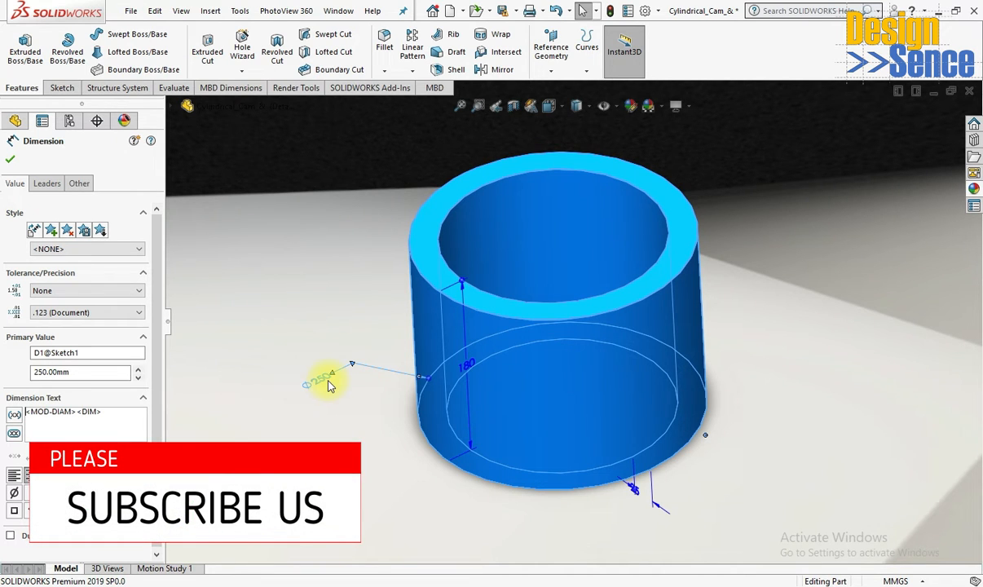
click(6, 163)
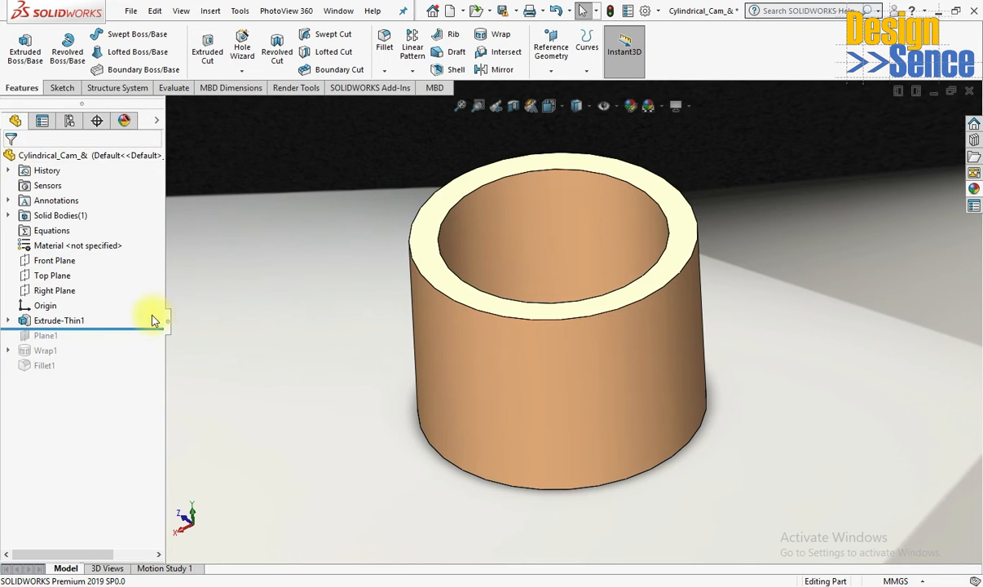
Roll the history forward to include Plane1 and review its Right Plane and tangent face references without changing them
drag(142, 333, 134, 336)
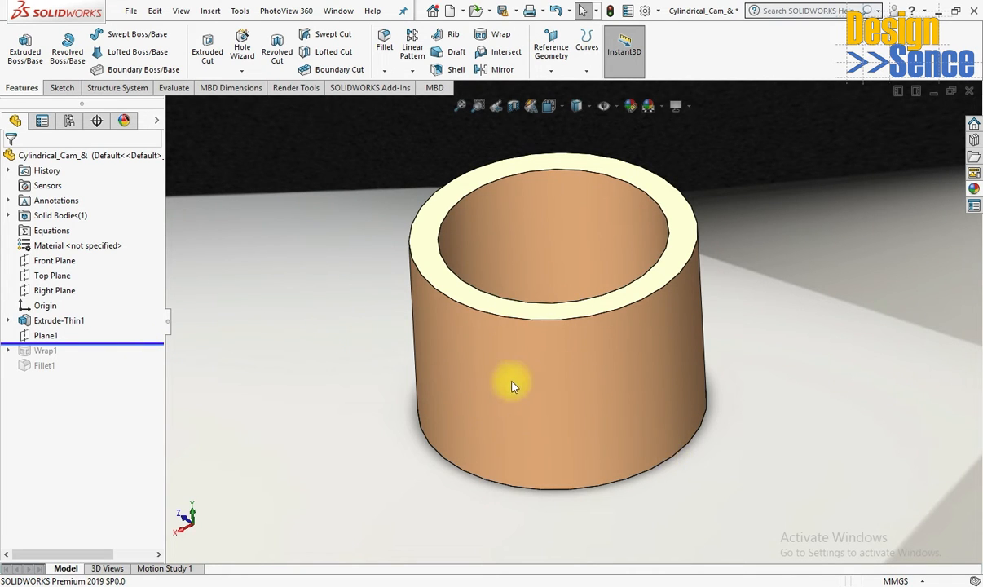
click(45, 334)
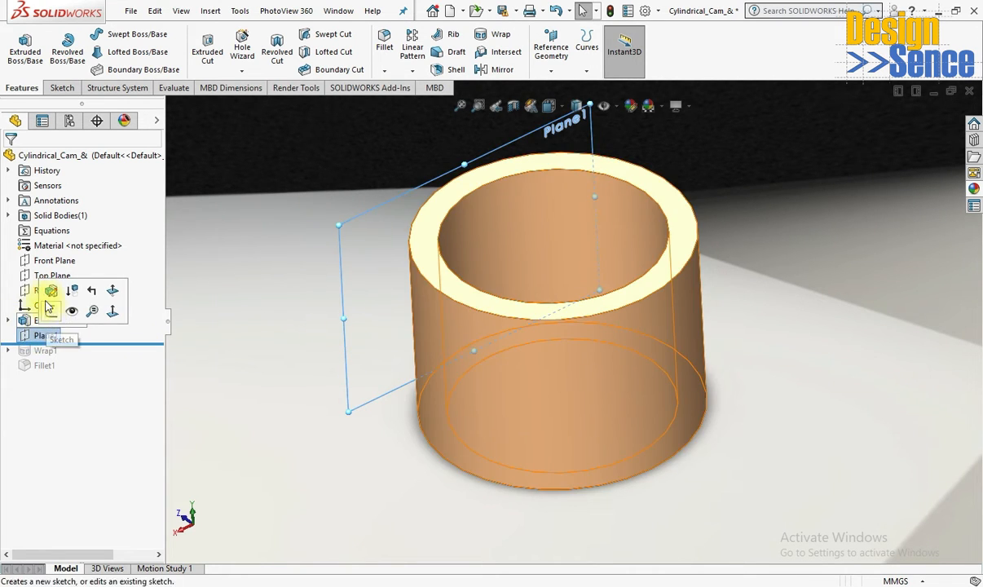
click(48, 293)
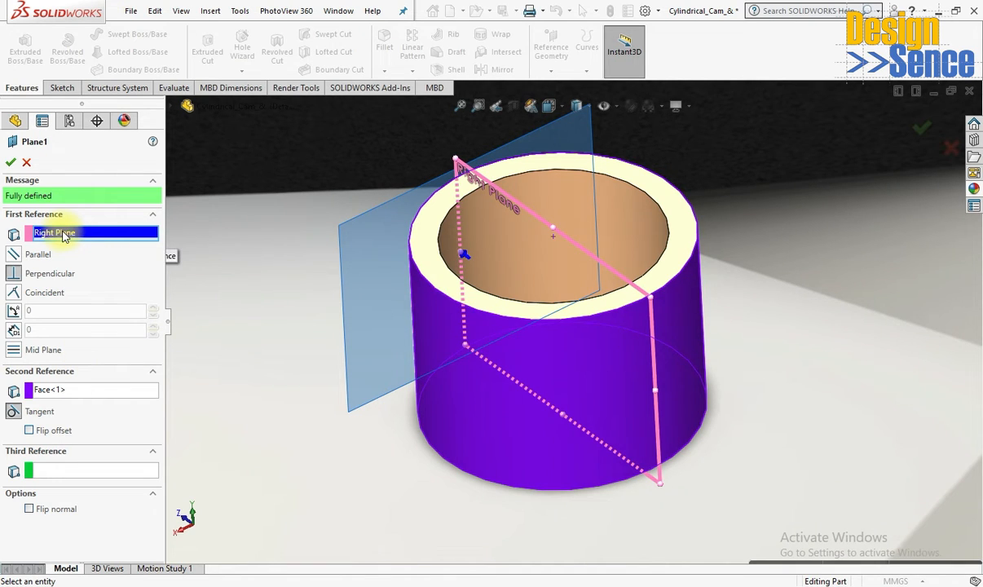
click(36, 390)
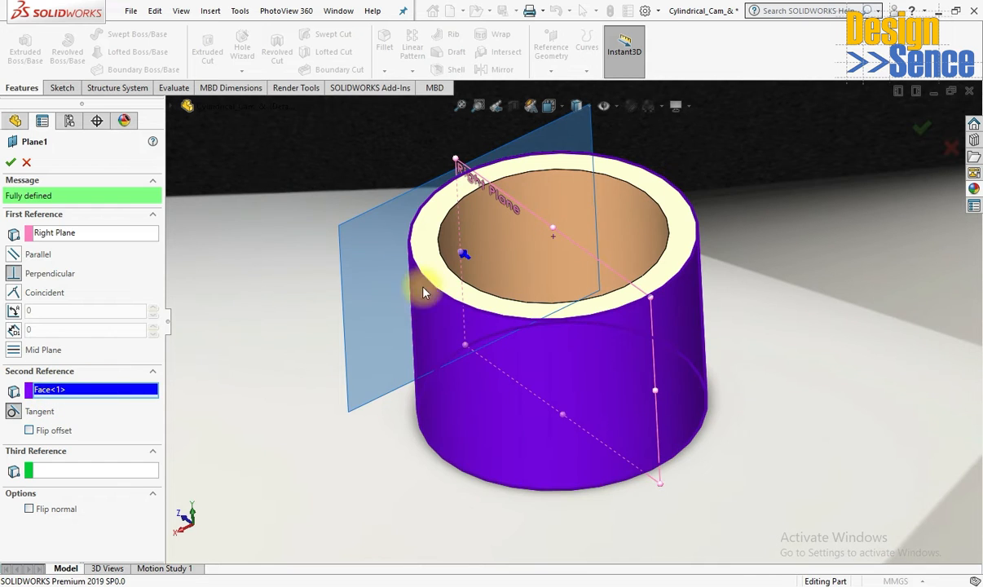
middle_drag(402, 288, 473, 354)
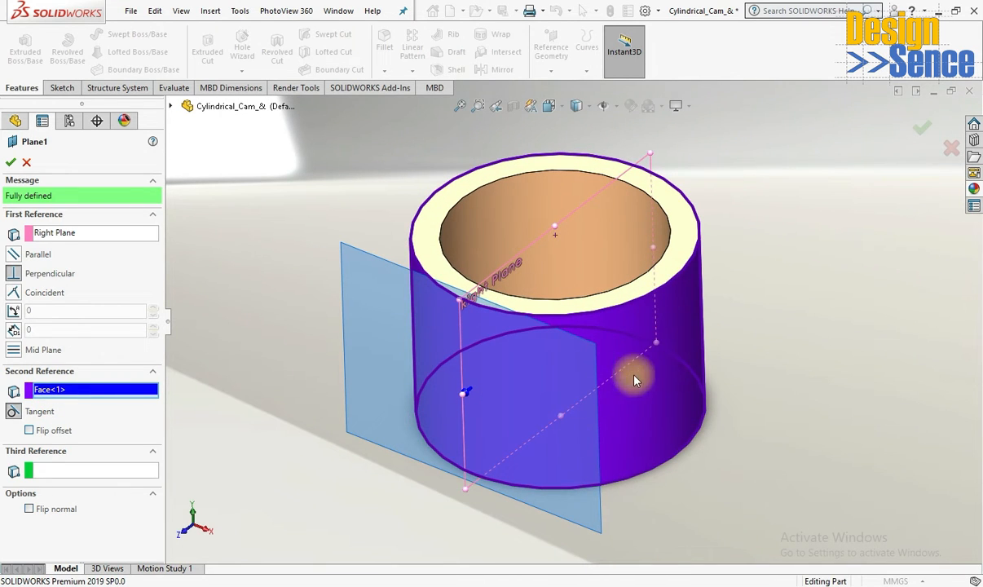
click(25, 164)
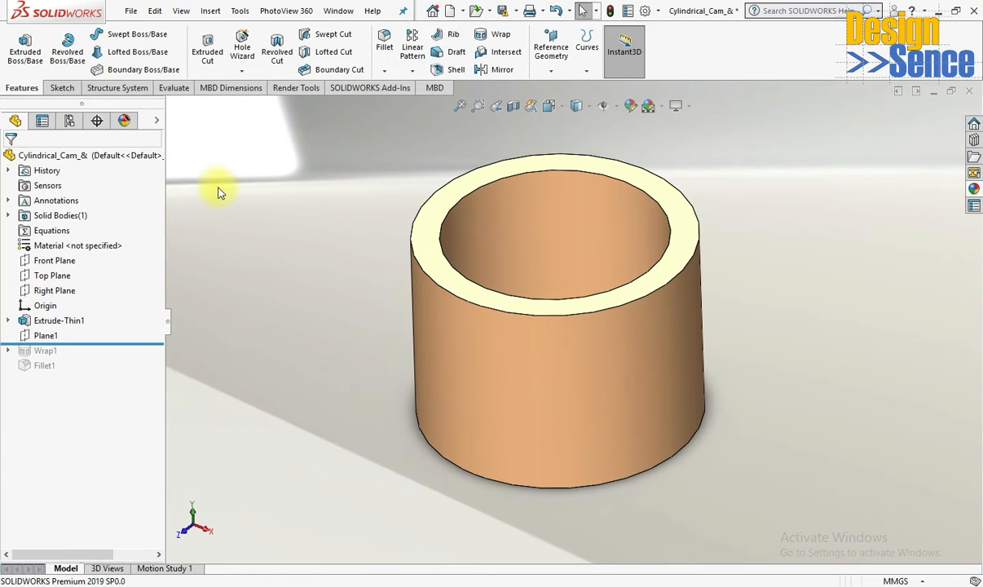
Roll the history forward past Wrap1 and open its source sketch, Sketch2, for editing
click(86, 346)
mouse_move(86, 346)
mouse_down()
mouse_move(77, 355)
mouse_move(70, 341)
mouse_up()
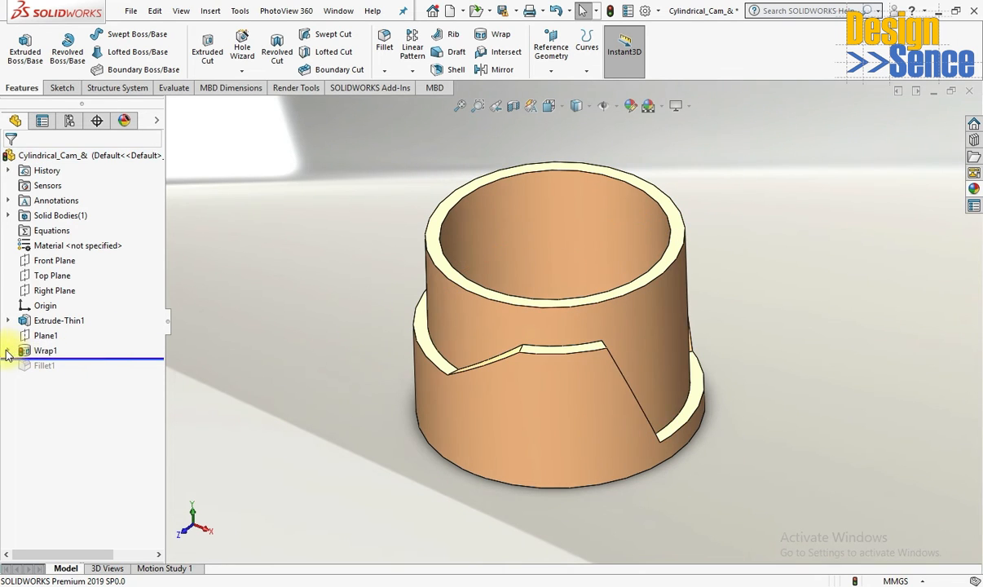
click(7, 351)
click(68, 366)
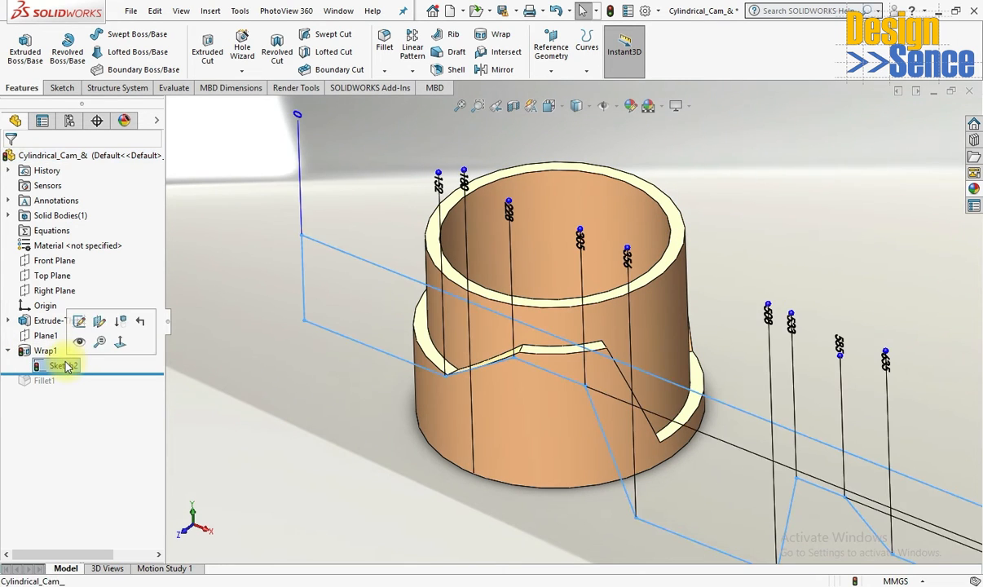
click(77, 321)
Examine the unrolled cam profile and its ordinate dimensions in a view normal to the sketch, and exit the sketch
scroll(542, 383, up, 8)
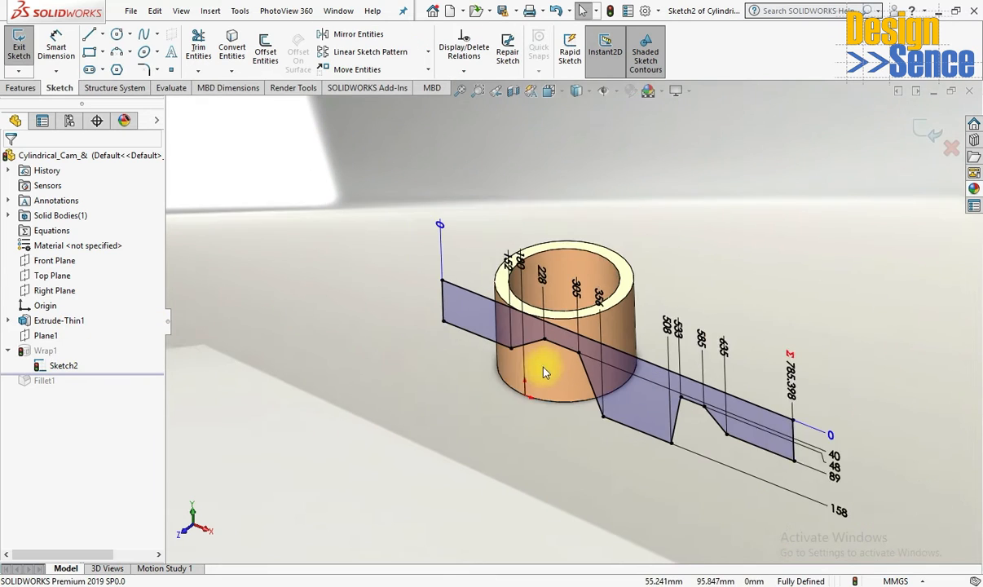
click(566, 96)
click(627, 169)
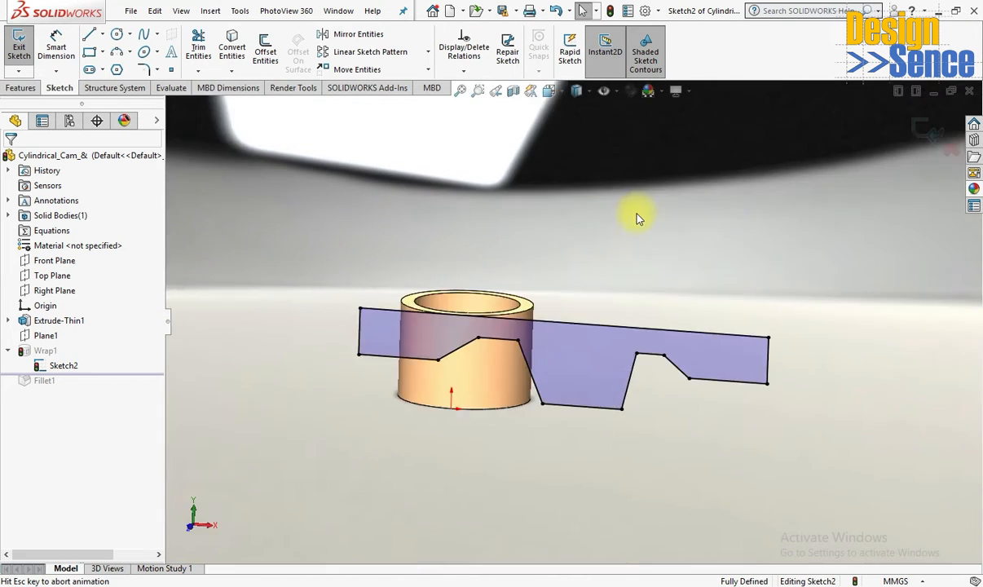
scroll(673, 323, up, 1)
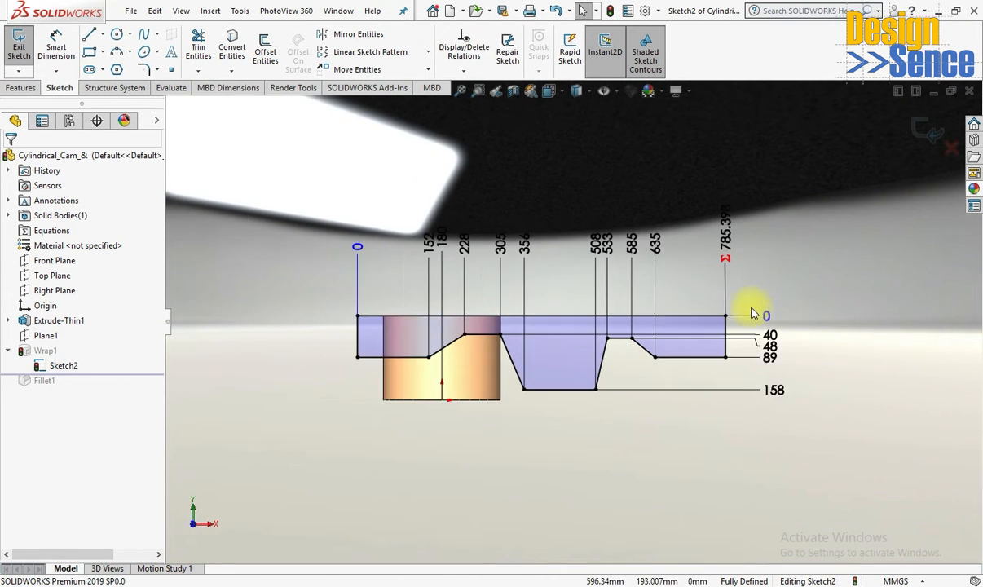
scroll(563, 236, up, 3)
scroll(521, 210, down, 2)
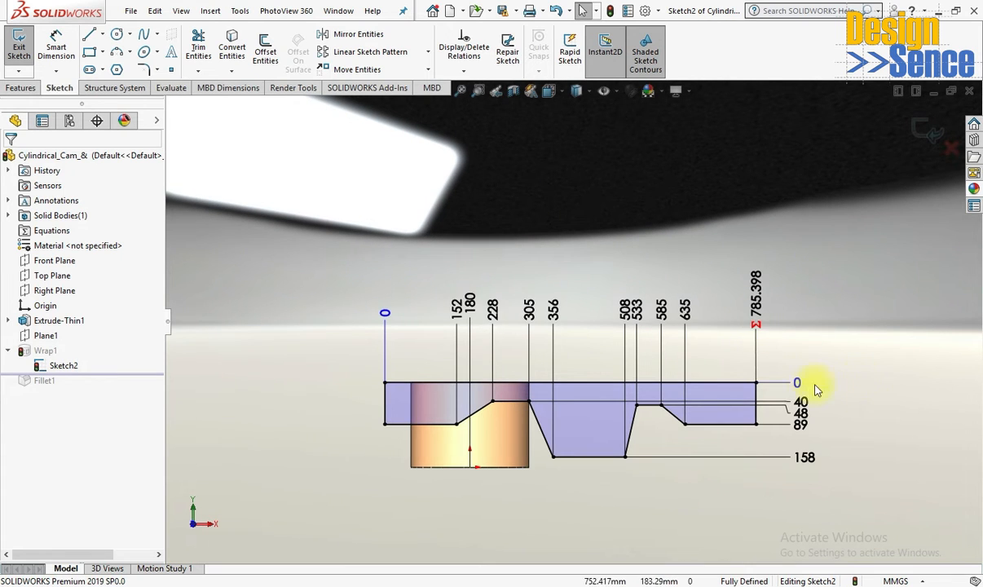
scroll(484, 444, down, 1)
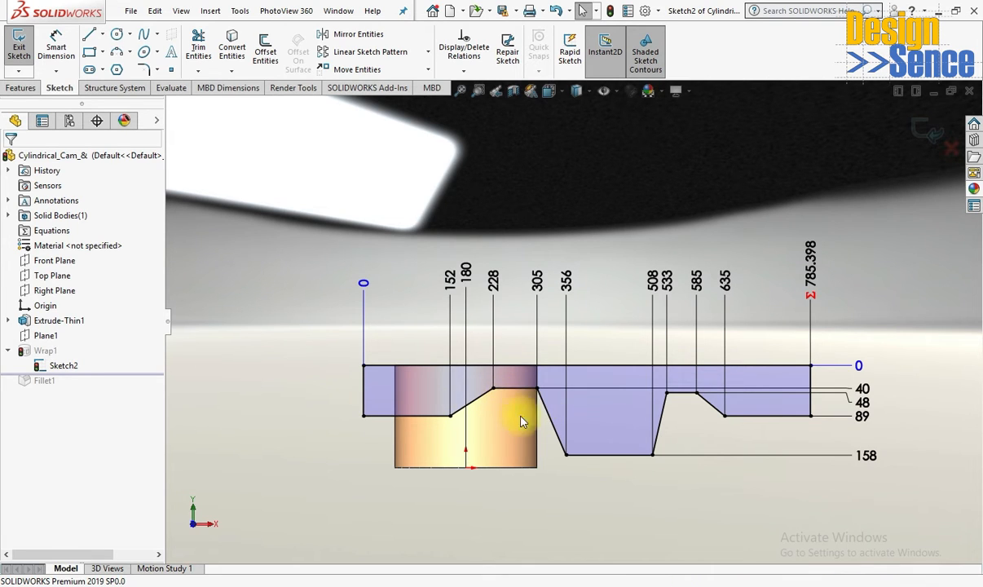
mouse_move(814, 279)
middle_down()
mouse_move(768, 352)
mouse_move(772, 332)
middle_up()
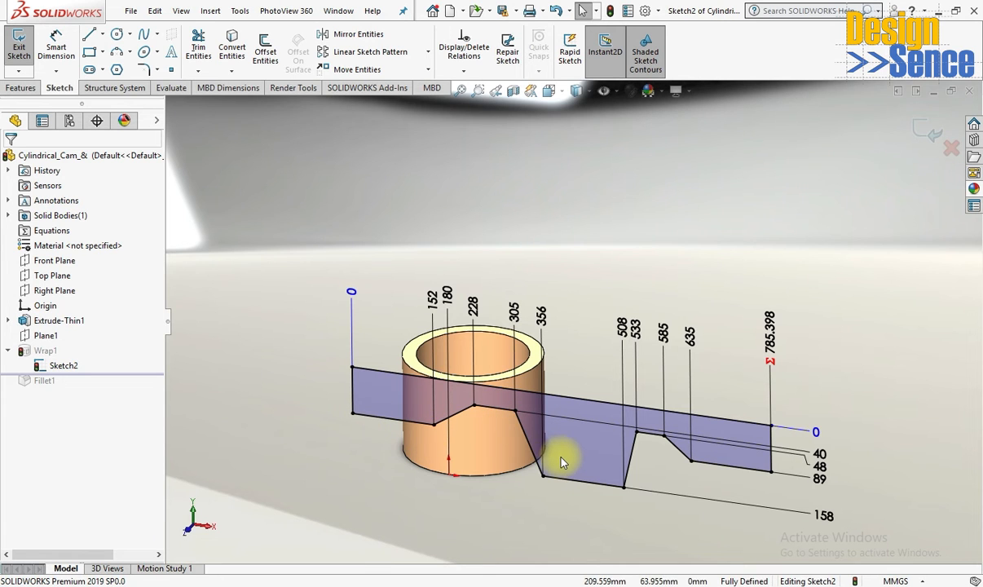
click(926, 129)
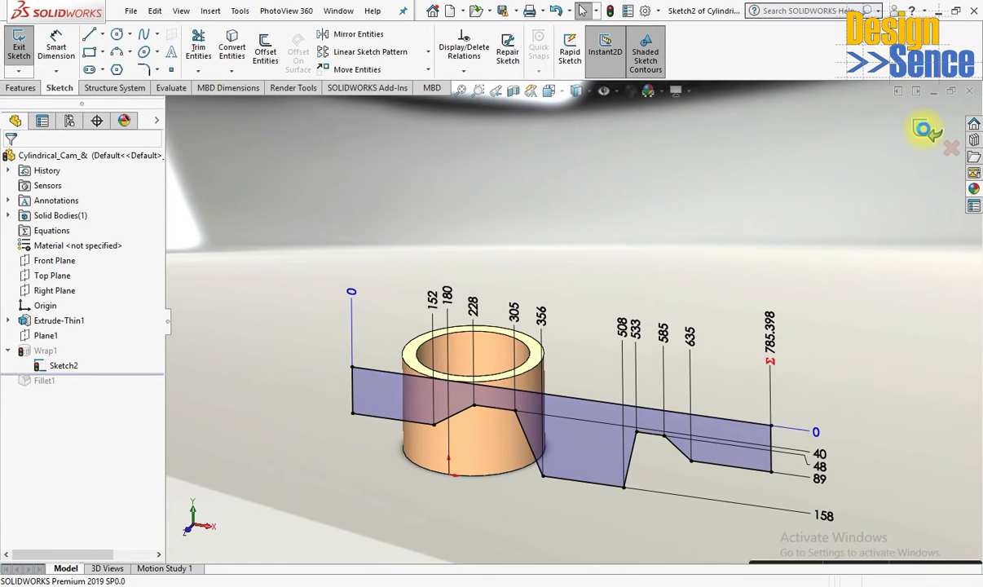
Open Wrap1's definition and review its source sketch and the cylindrical face it wraps onto
click(66, 366)
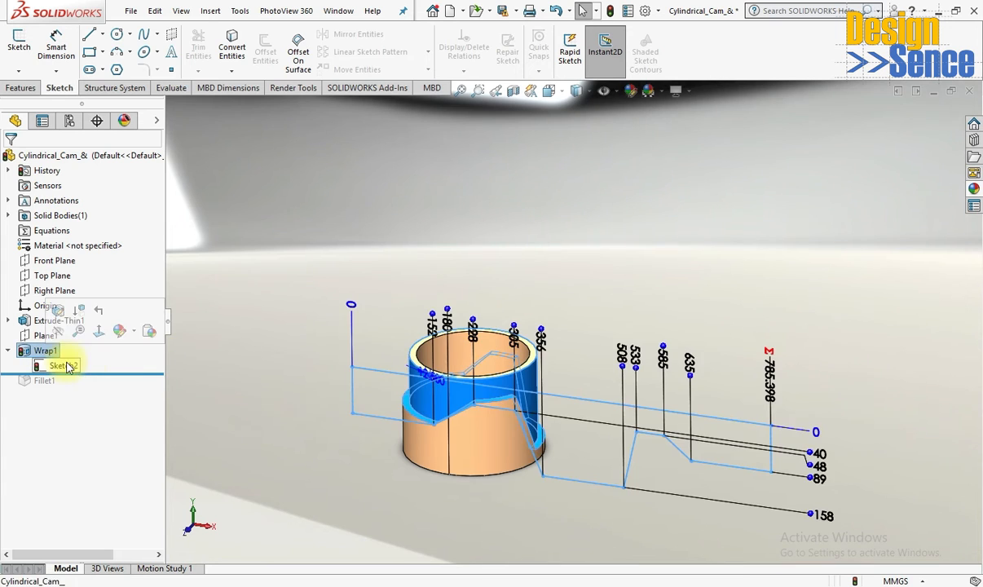
click(59, 312)
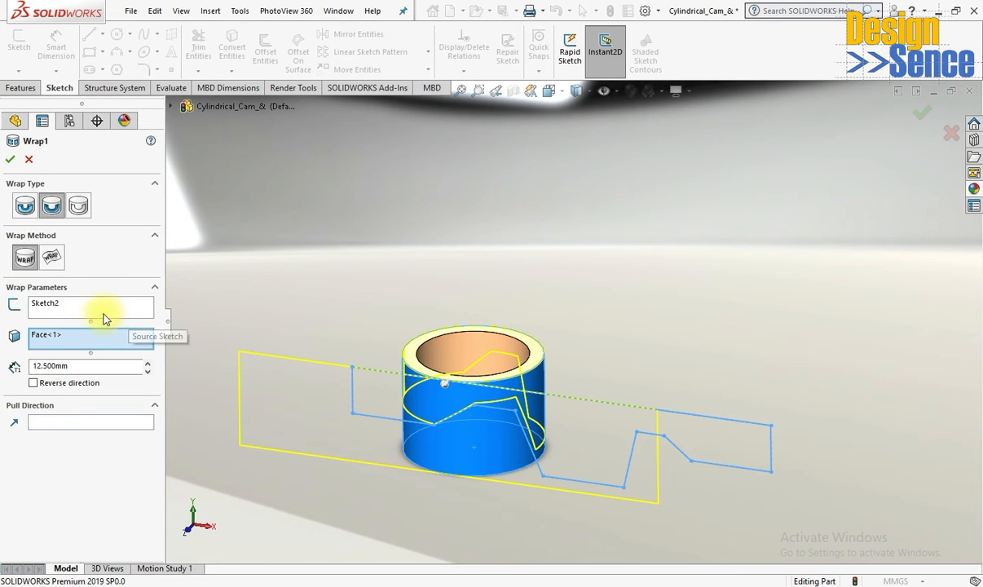
click(47, 306)
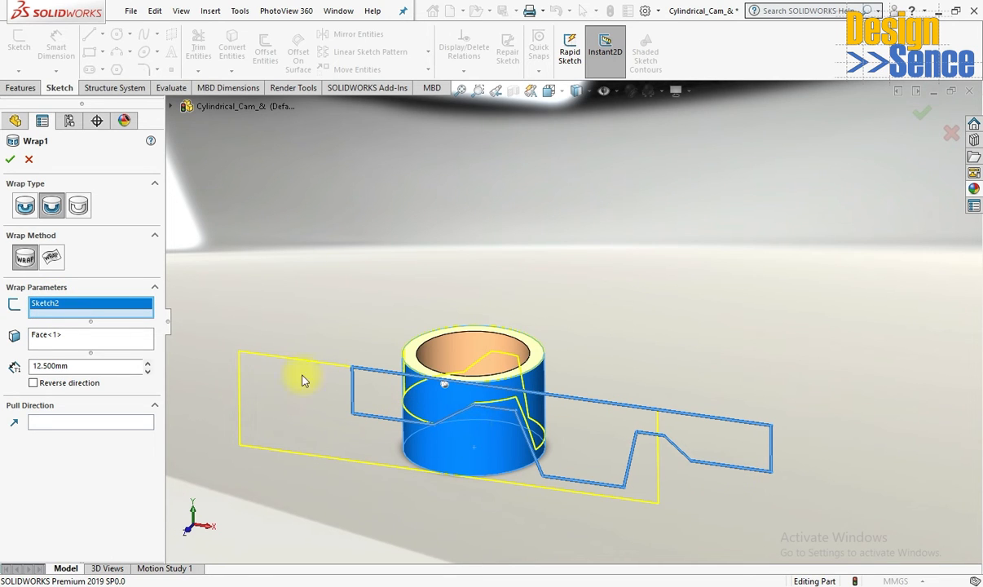
click(48, 337)
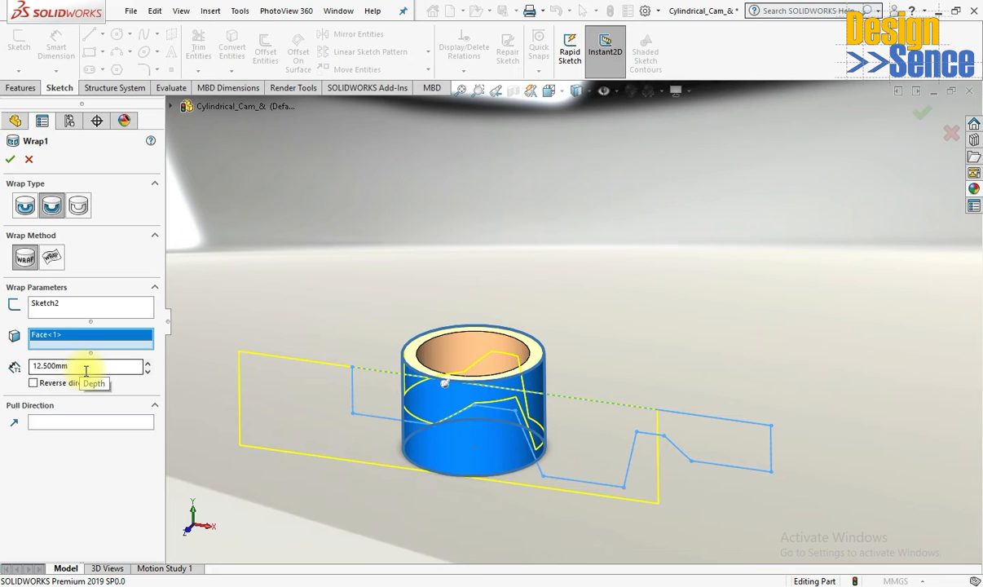
Set Wrap1's type to Emboss and inspect the raised profile around the cylinder
click(25, 209)
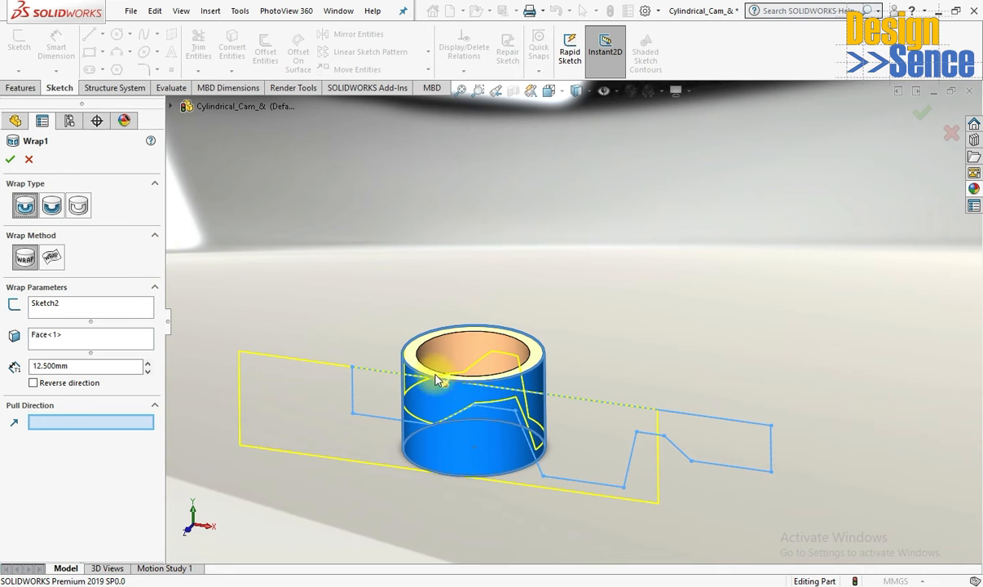
click(10, 159)
middle_drag(509, 454, 515, 400)
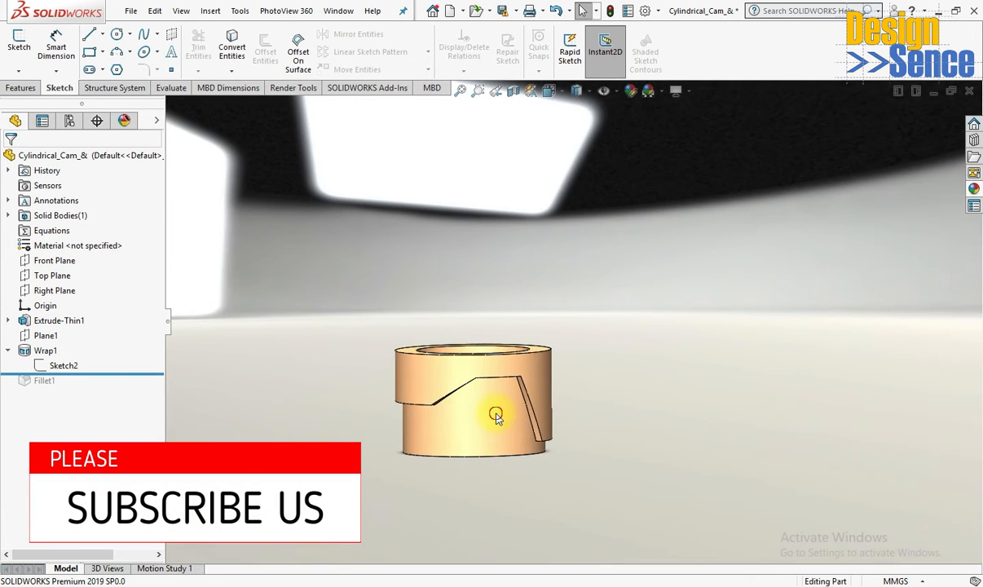
click(495, 415)
middle_drag(446, 428, 456, 331)
right_click(47, 322)
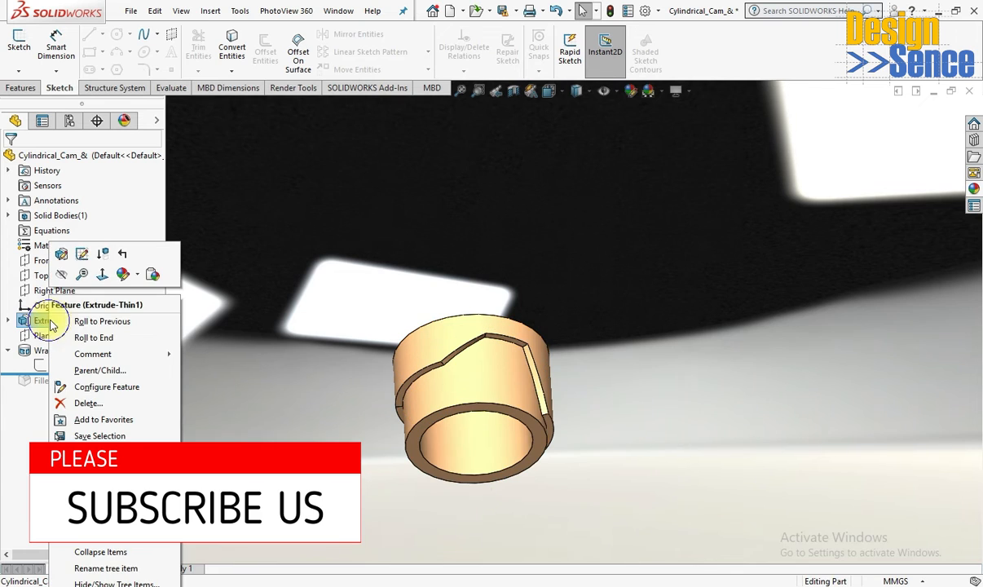
click(79, 254)
middle_drag(346, 314, 276, 402)
click(26, 157)
Edit Wrap1 again and set its type to Deboss so the profile is cut into the cylinder
click(48, 346)
click(64, 314)
scroll(479, 381, down, 4)
middle_drag(479, 382, 450, 368)
mouse_move(336, 416)
middle_down()
mouse_move(324, 377)
mouse_move(324, 405)
middle_up()
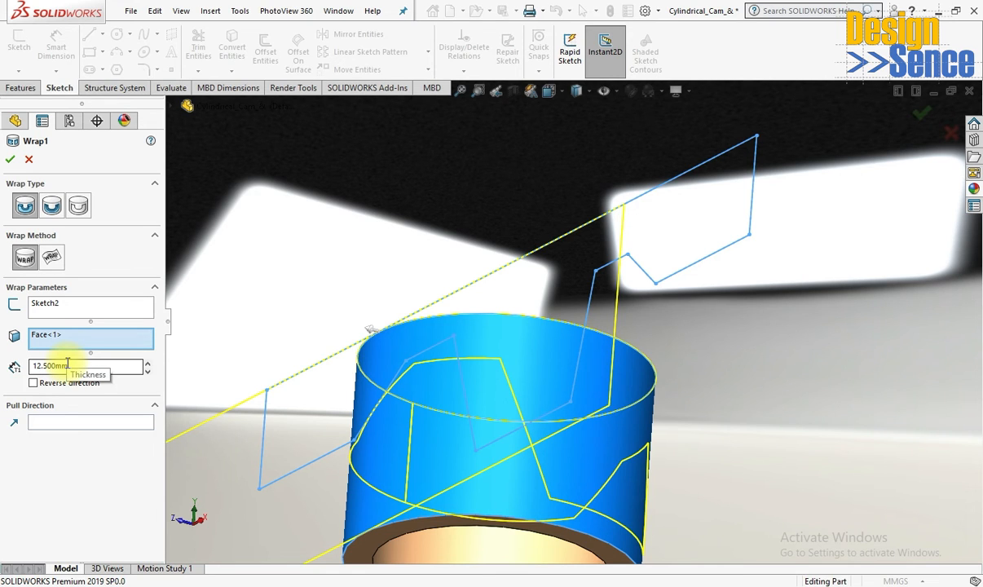
click(52, 206)
scroll(518, 350, up, 3)
middle_drag(519, 350, 383, 326)
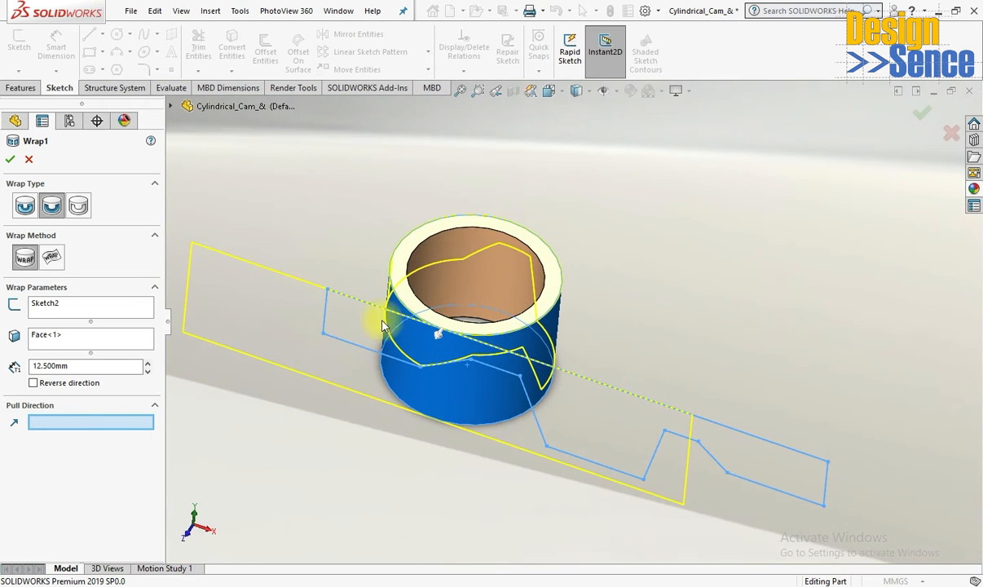
click(10, 159)
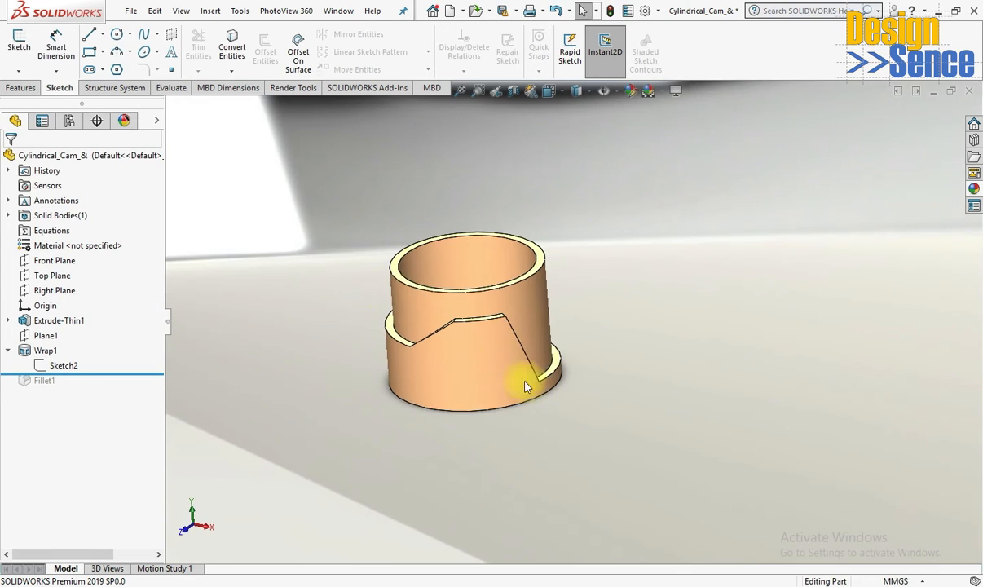
Reopen Wrap1's definition to review the wrap types, parameters and preview, and close it without changes
click(44, 350)
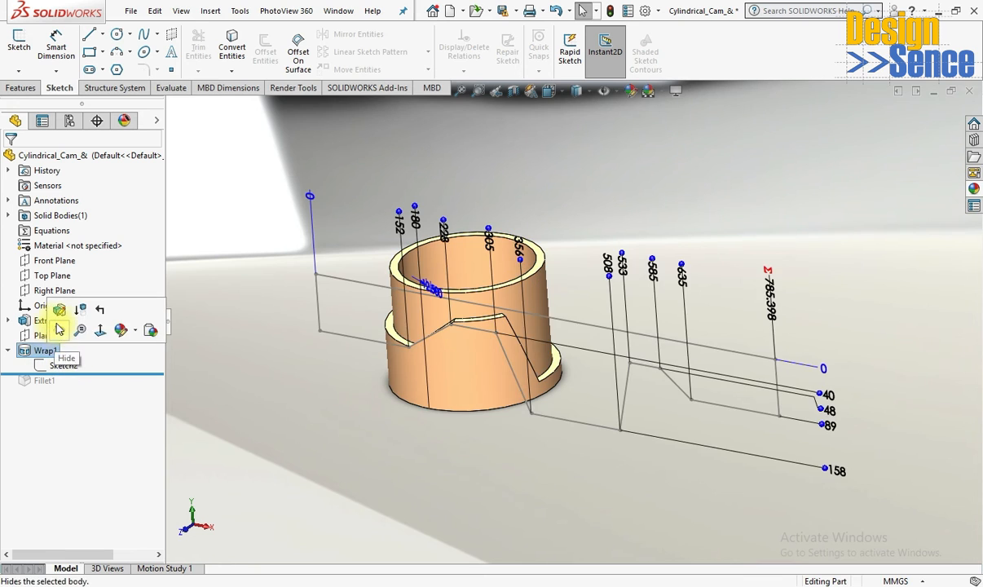
click(59, 309)
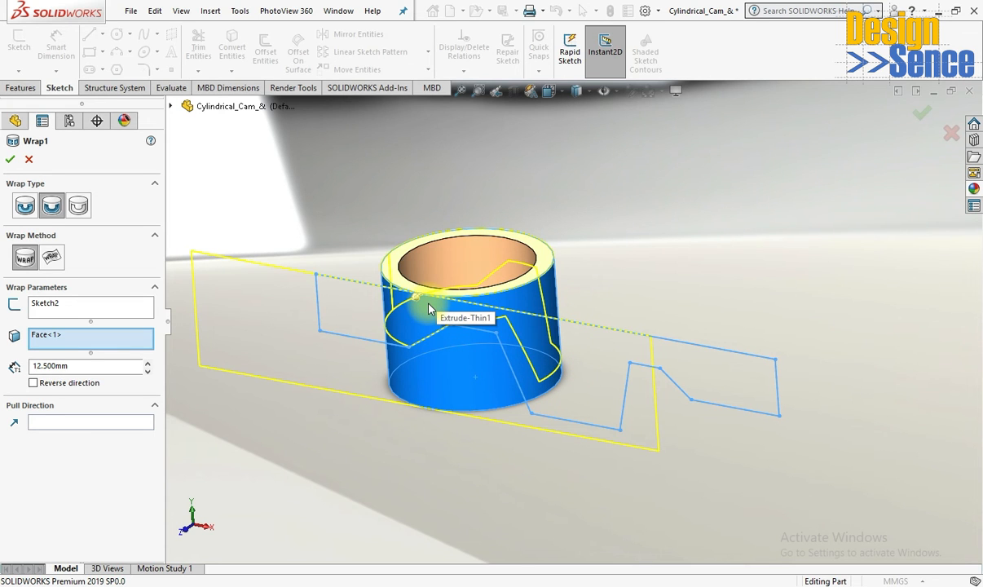
middle_drag(430, 328, 478, 304)
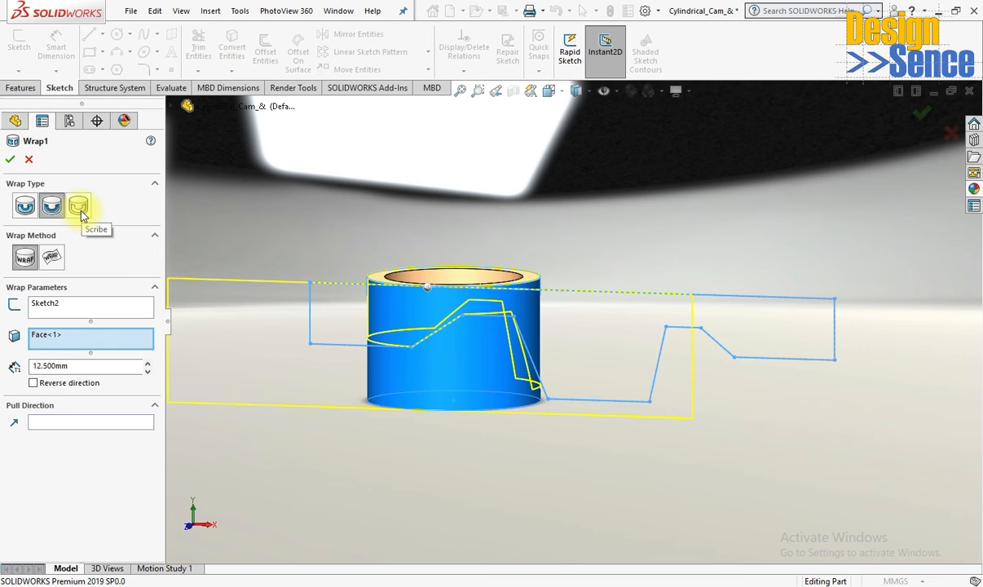
scroll(489, 375, down, 3)
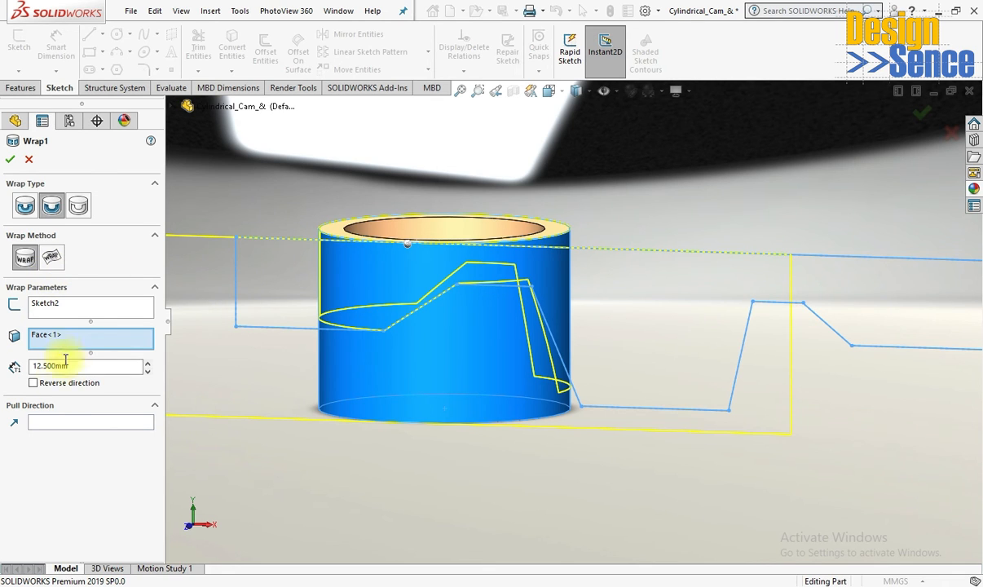
click(29, 160)
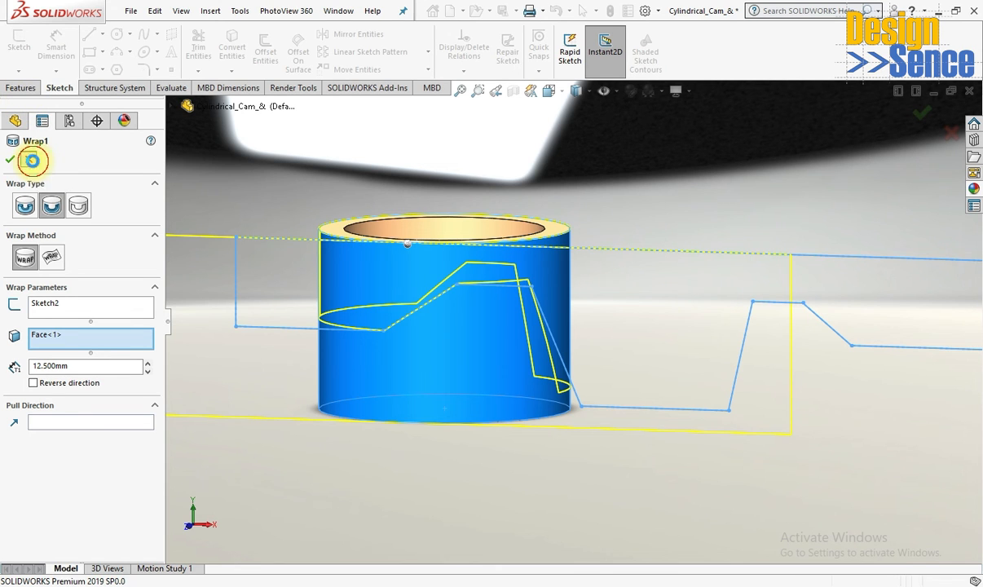
Roll the history forward to include Fillet1 and inspect the finished cam with its rounded profile corners
drag(94, 374, 175, 387)
middle_drag(488, 379, 540, 410)
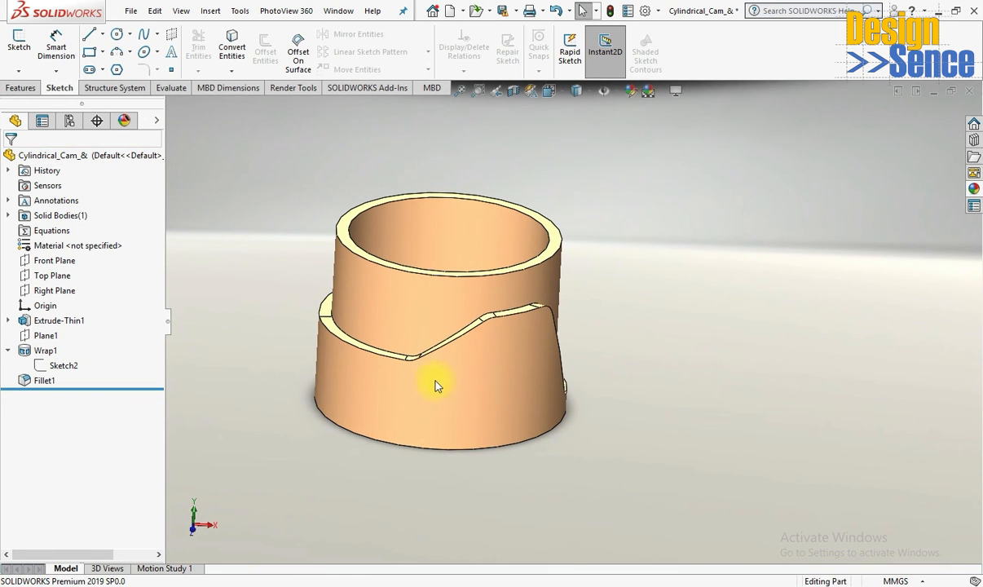
middle_drag(649, 389, 494, 414)
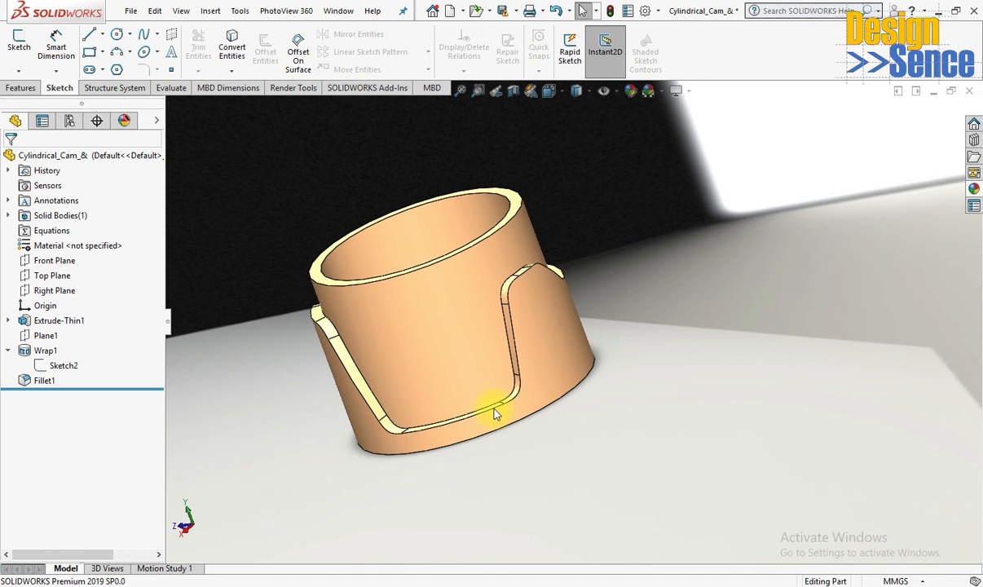
middle_drag(494, 414, 687, 425)
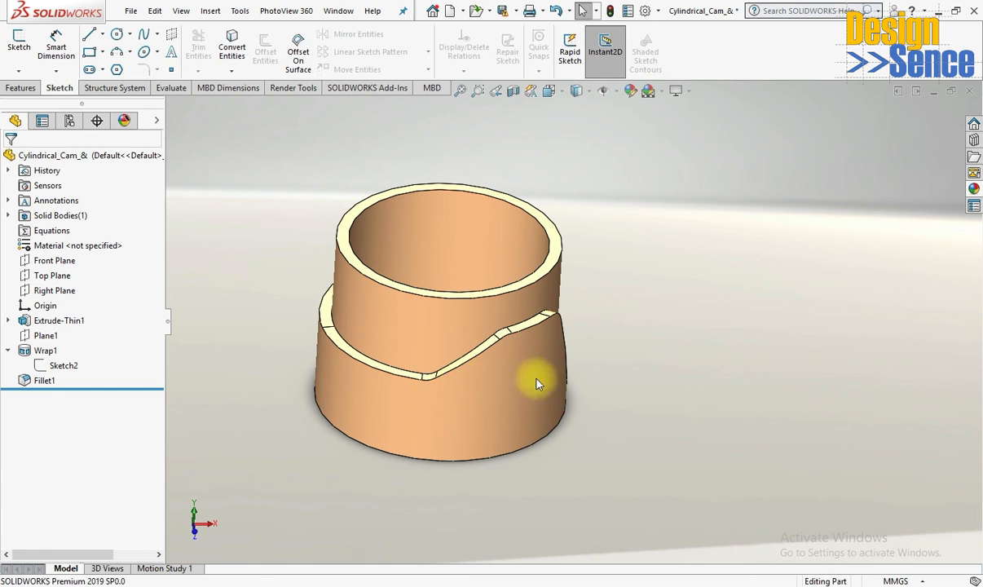
mouse_move(937, 576)
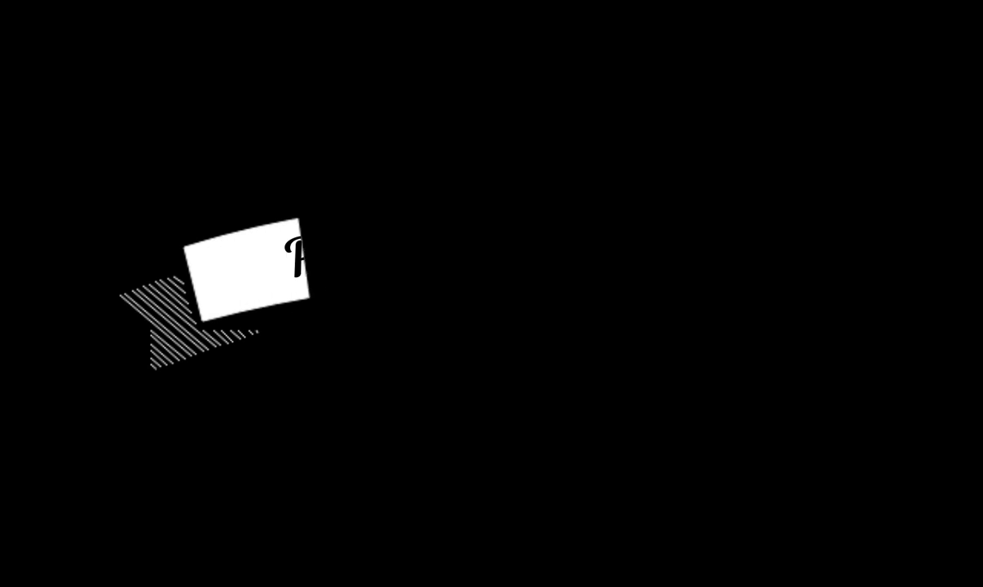